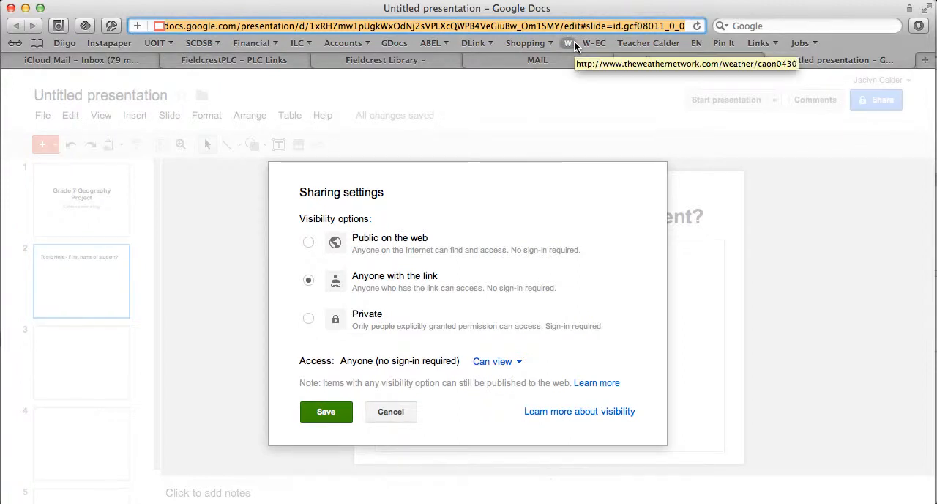
Let anyone with the link edit the presentation, save the visibility setting and close the sharing settings
click(548, 277)
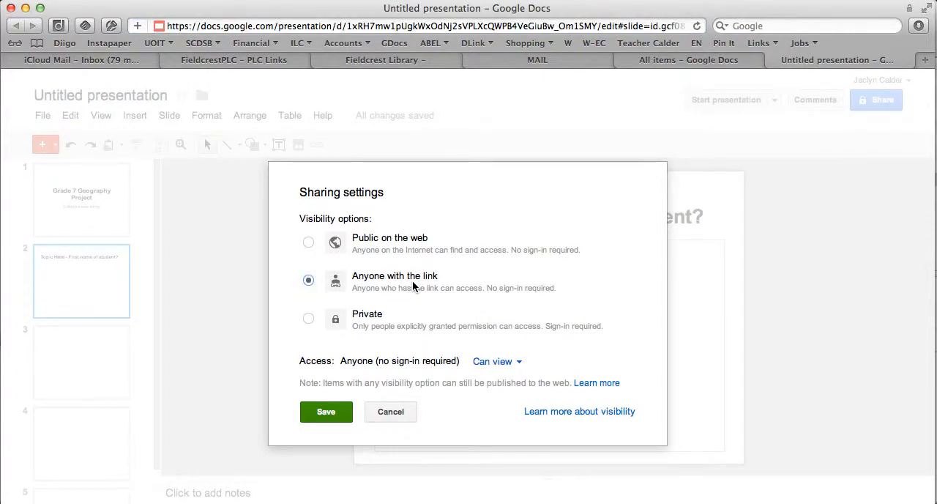
click(494, 366)
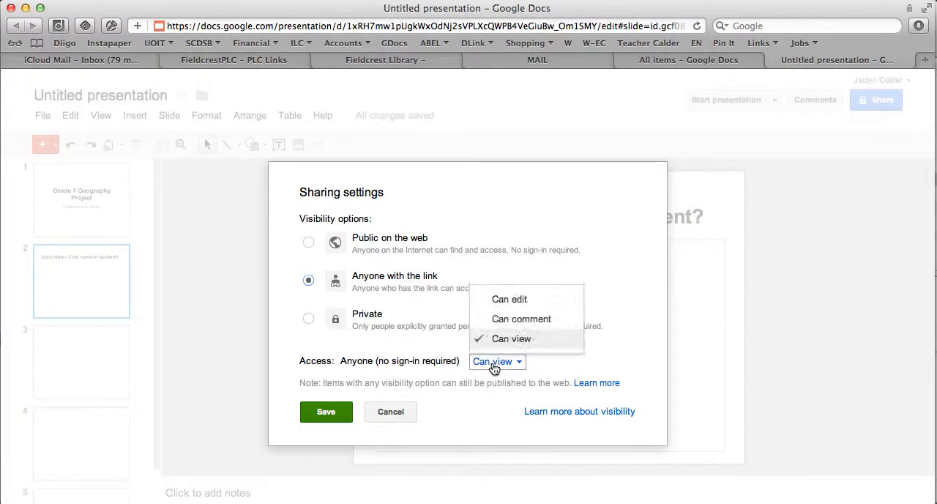
click(515, 302)
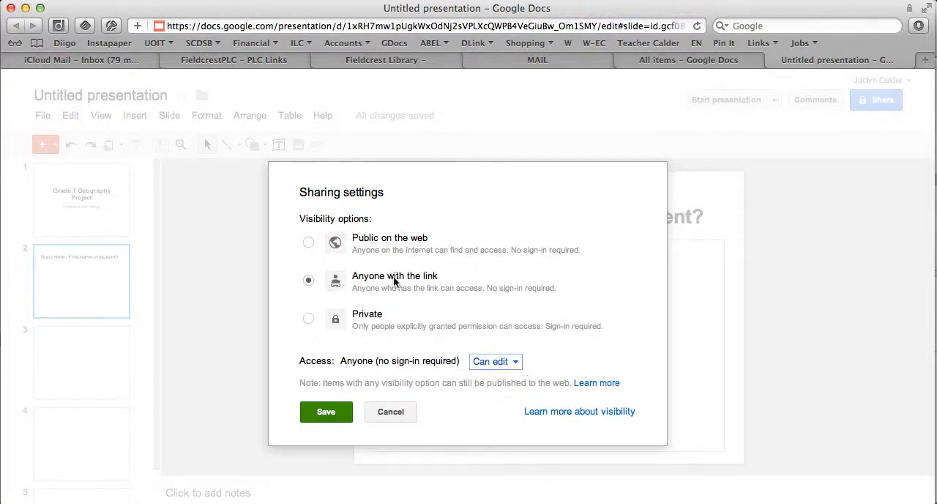
click(326, 412)
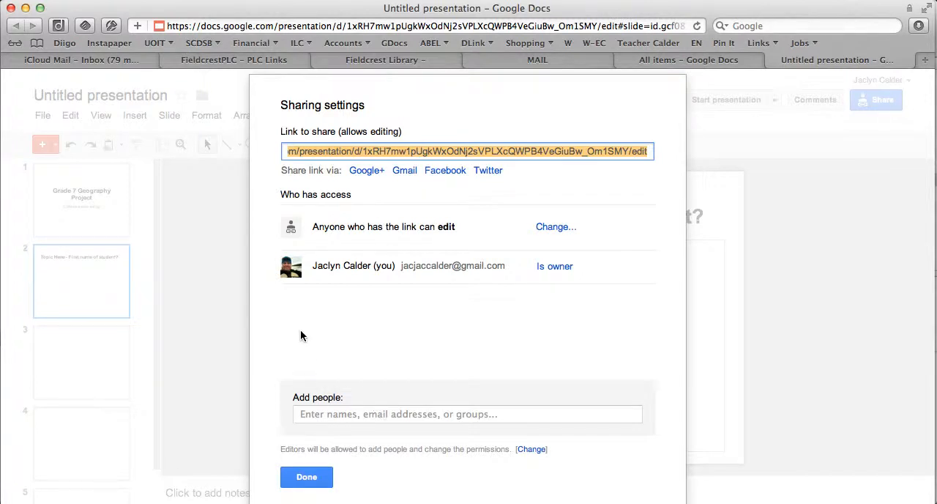
click(307, 477)
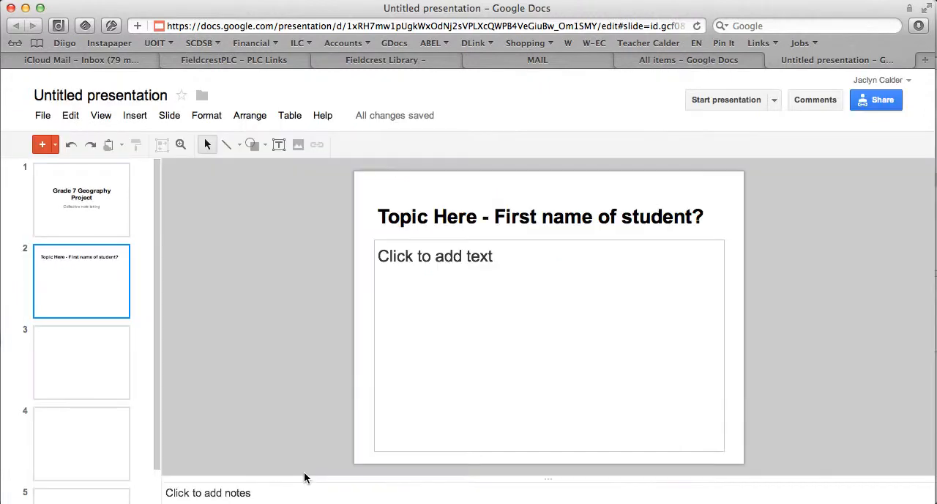
Give slide 3 the title "2nd topic here"
click(98, 358)
click(433, 226)
text(2n)
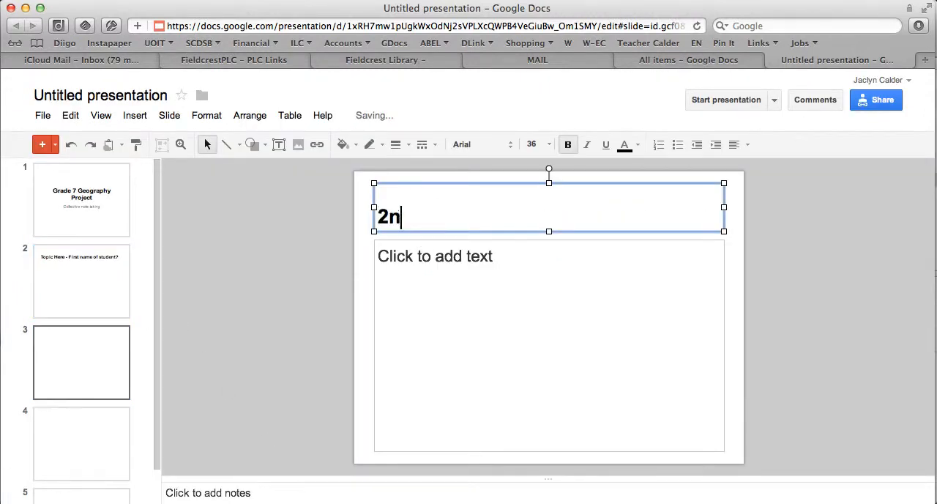
text(d topic here)
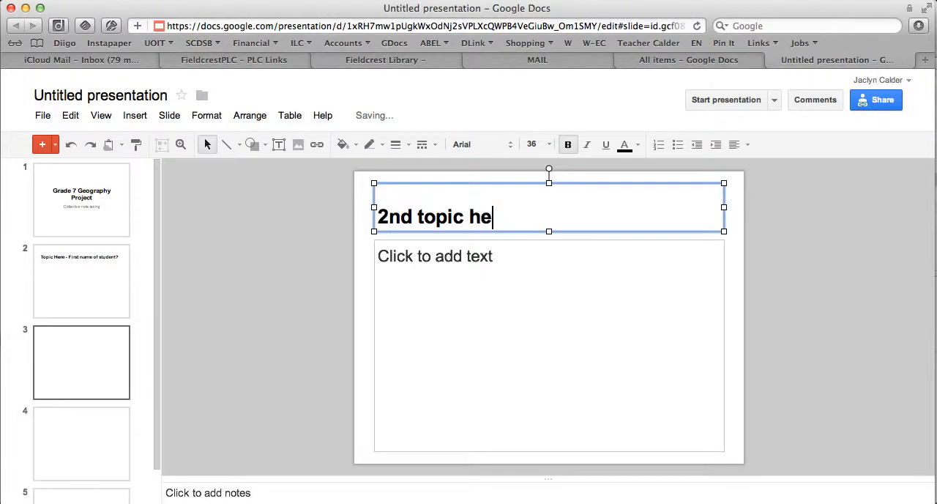
click(359, 338)
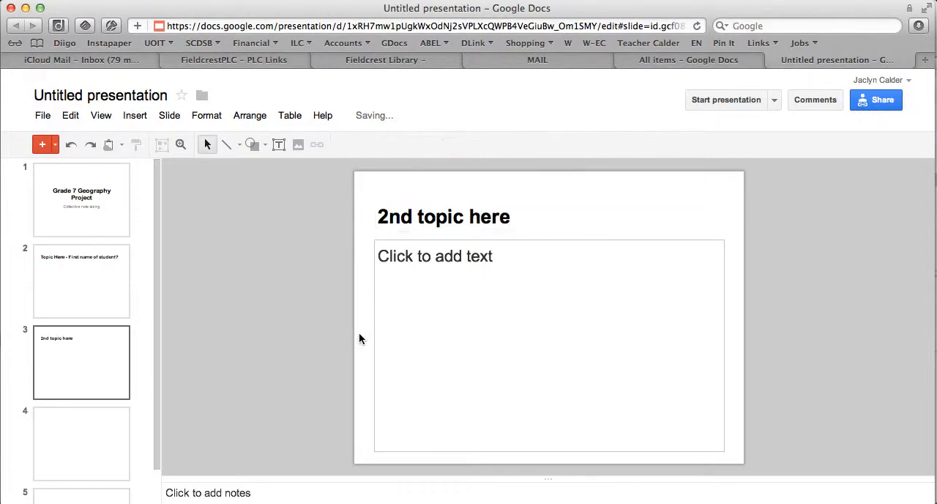
Give slide 4 the title "3rd topic"
click(74, 442)
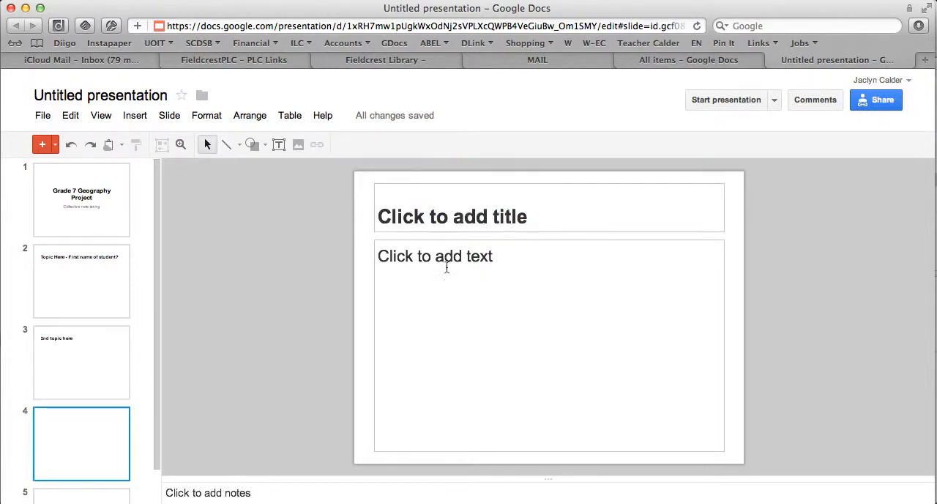
click(546, 213)
text(3r)
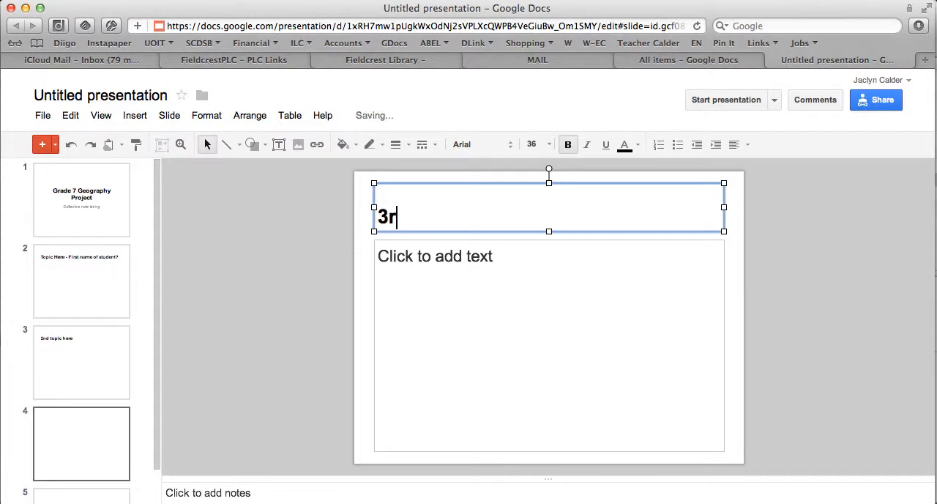
text(d topic)
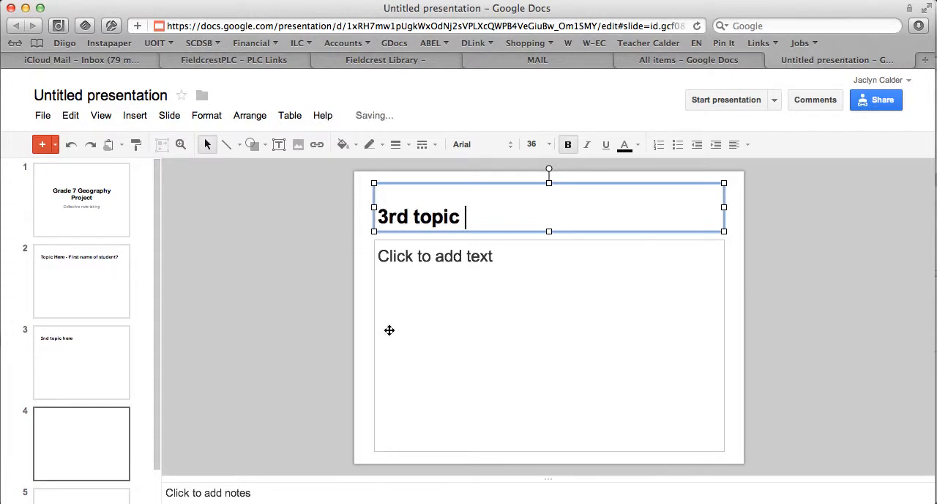
click(367, 331)
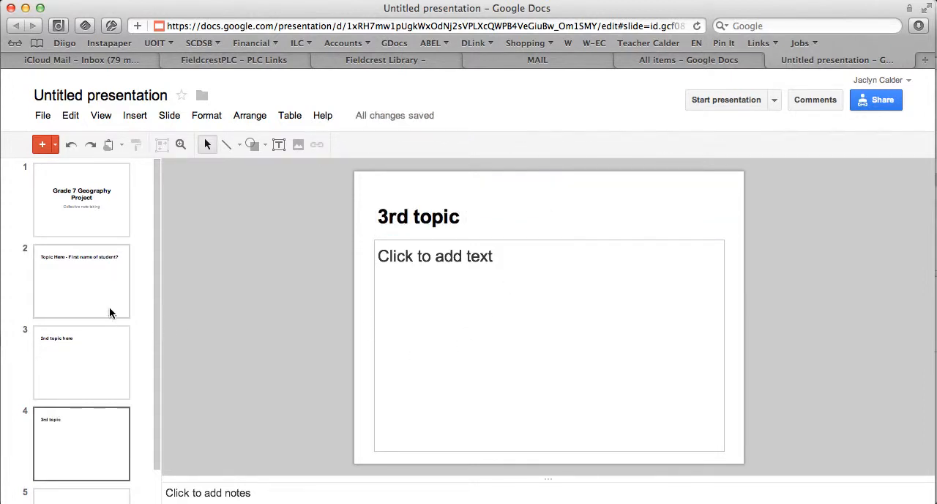
click(461, 281)
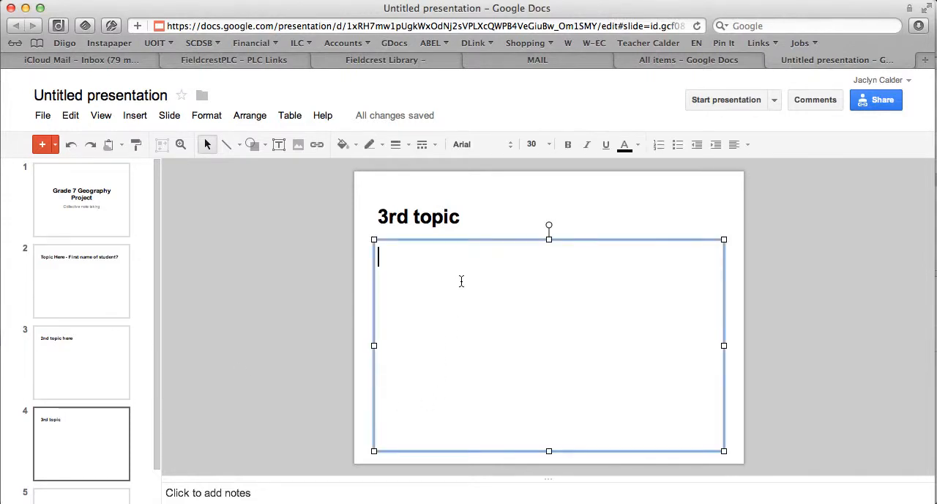
text(asdafda)
key(BackSpace)
key(BackSpace)
key(BackSpace)
key(BackSpace)
key(BackSpace)
key(BackSpace)
key(BackSpace)
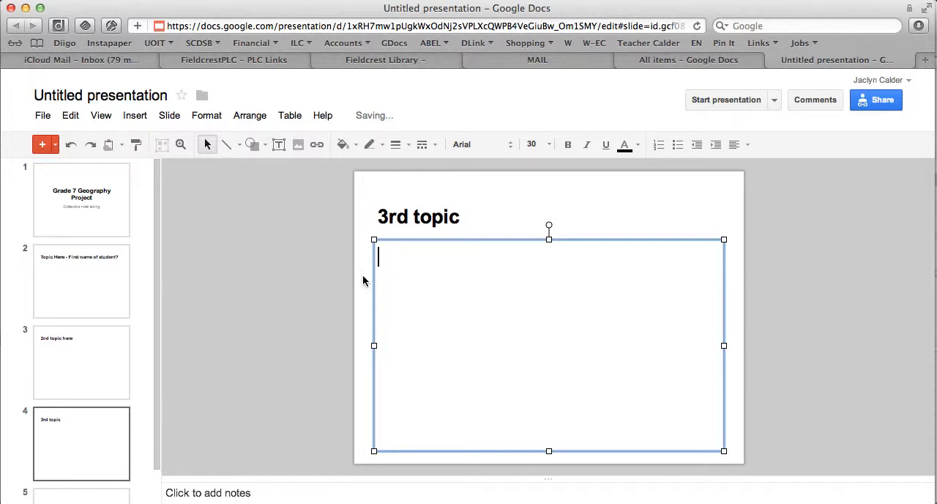
click(362, 275)
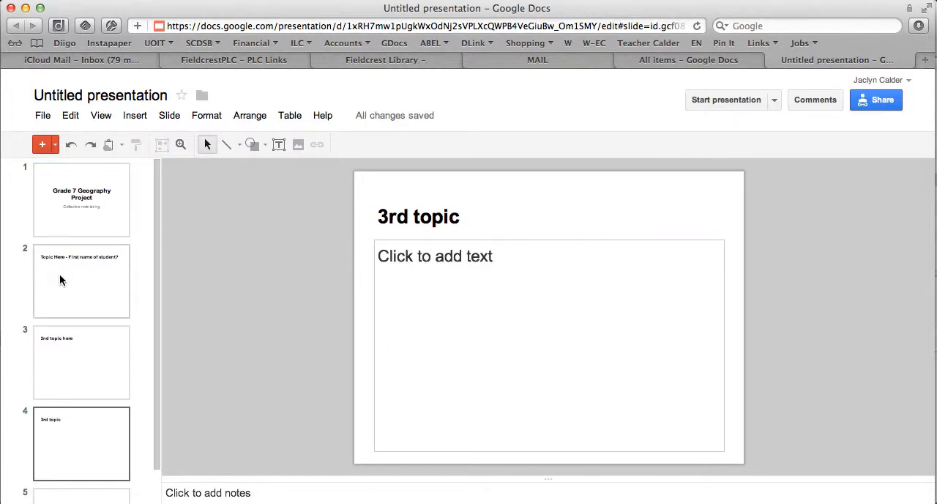
scroll(57, 353, down, 2)
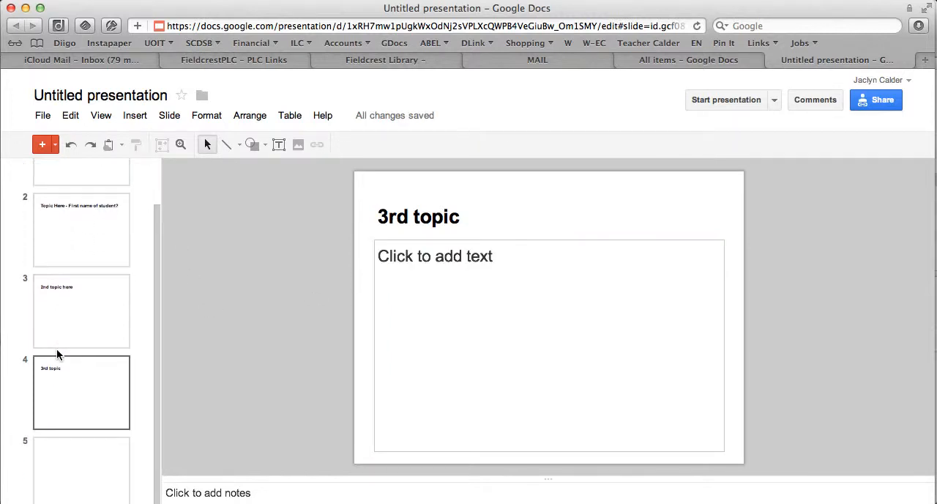
scroll(57, 353, up, 2)
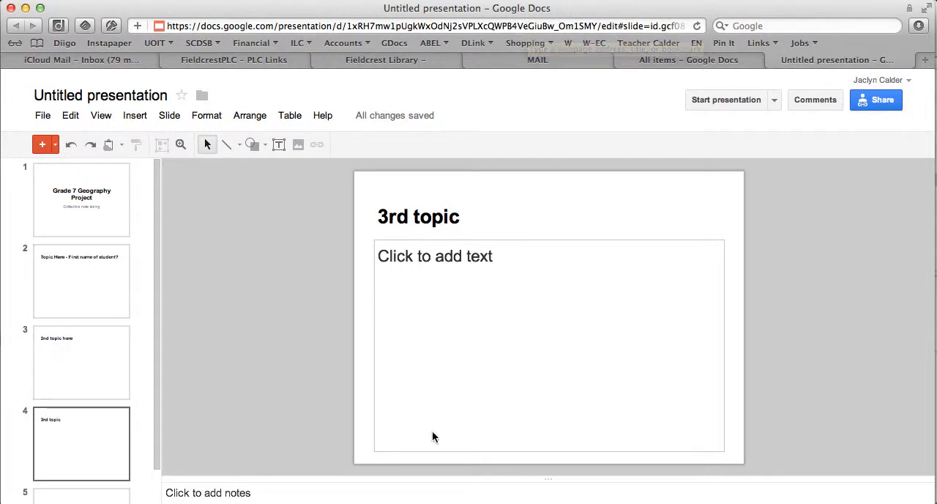
Rename the presentation as "Grade 7 Geography"
click(105, 98)
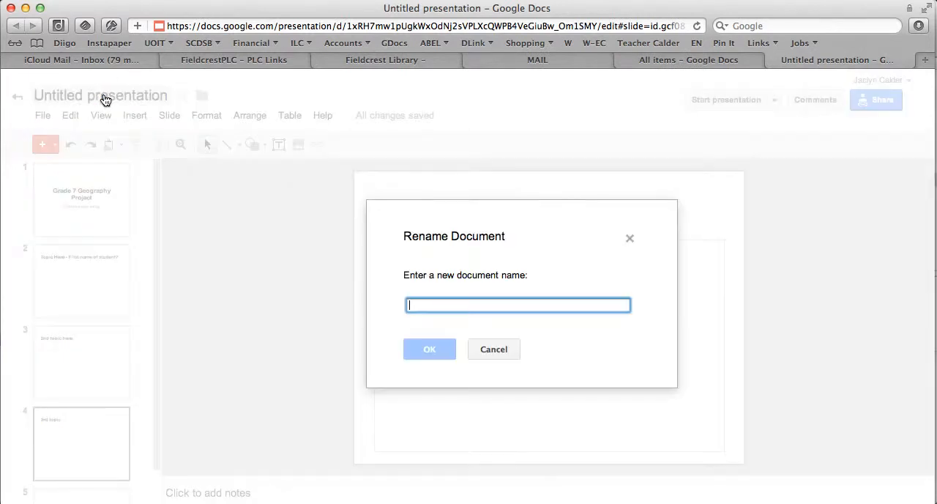
text(Grade 7 ge)
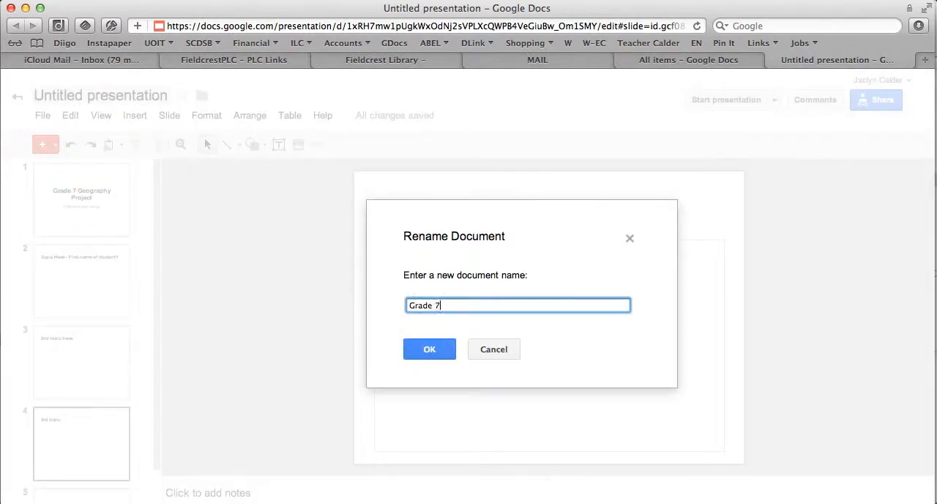
key(BackSpace)
key(BackSpace)
text(Geophgrap)
key(BackSpace)
key(BackSpace)
key(BackSpace)
key(BackSpace)
key(BackSpace)
key(BackSpace)
key(BackSpace)
text(ography)
click(430, 347)
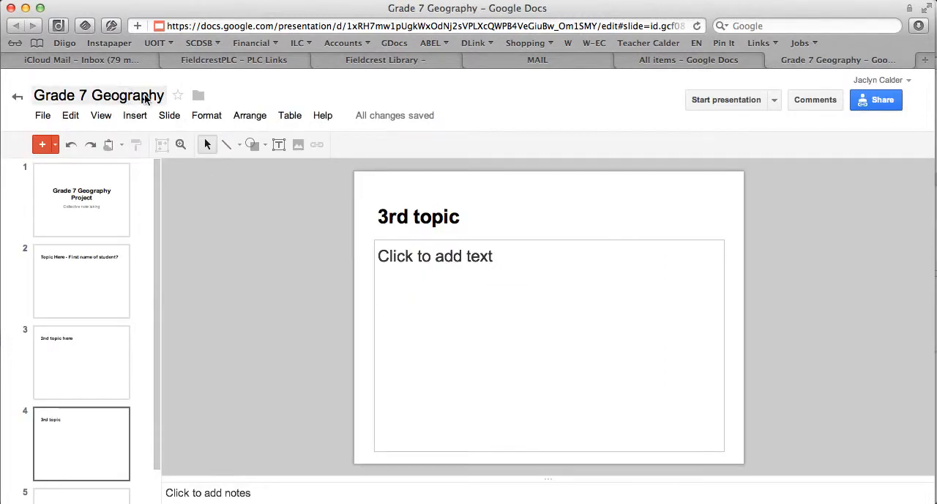
Copy the presentation's web address and shorten it on the bit.ly site in a new browser tab
click(371, 22)
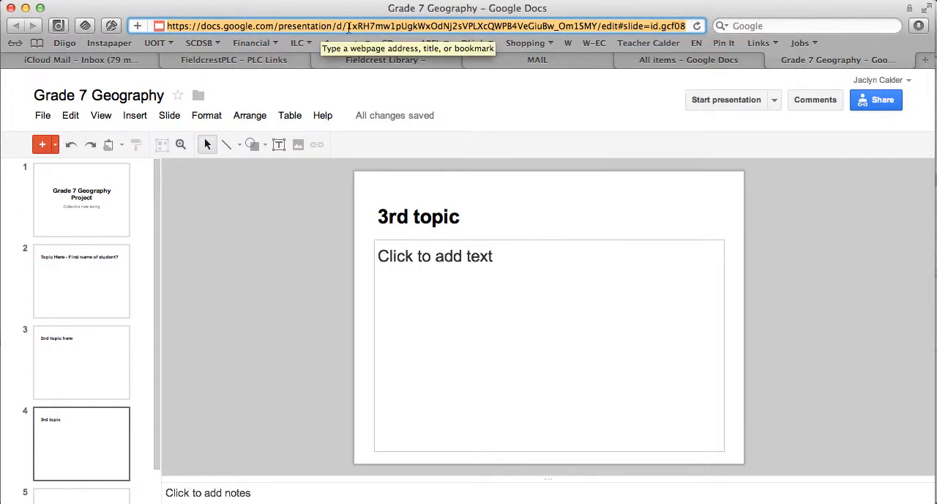
click(927, 65)
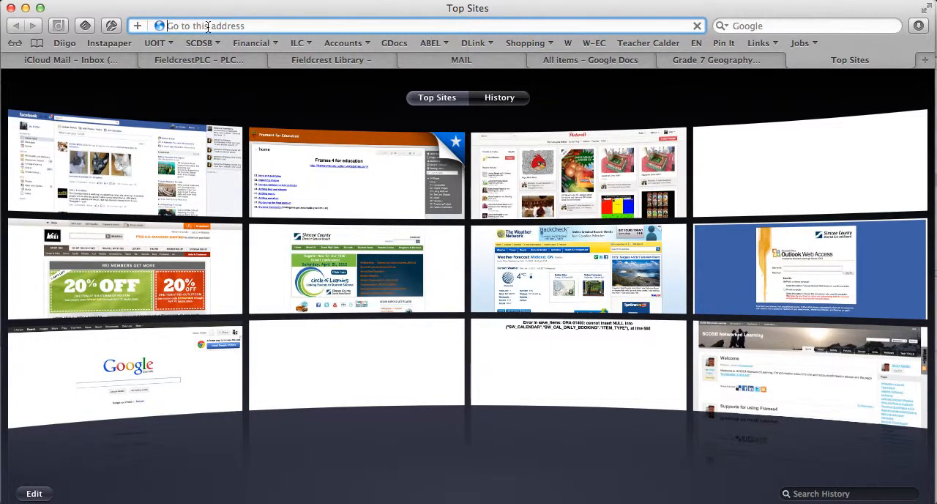
text(bit.ly/)
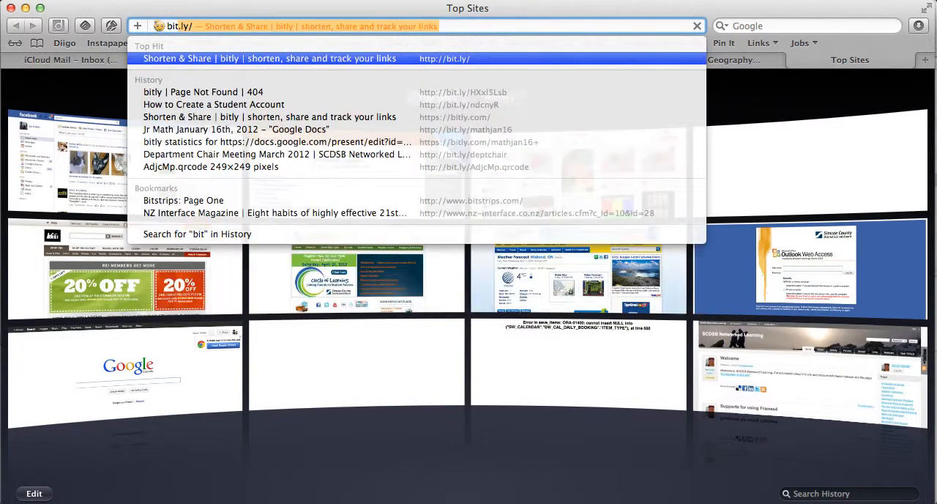
key(Return)
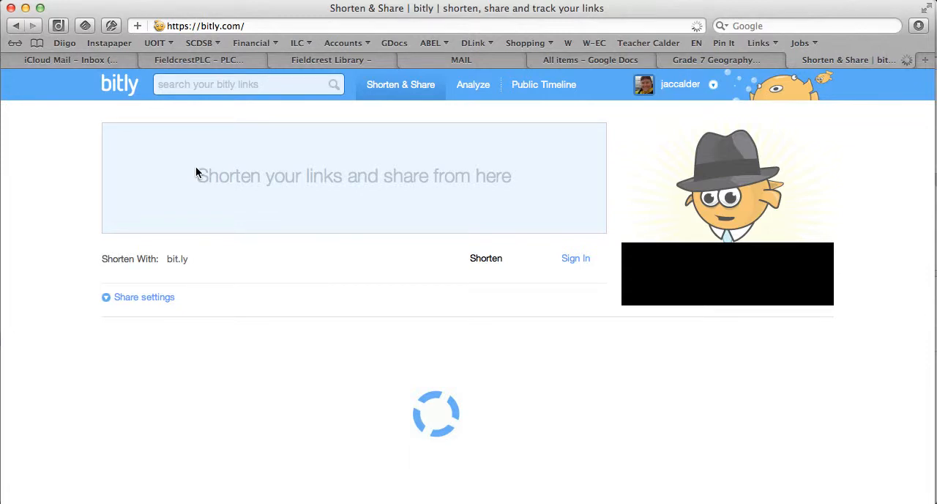
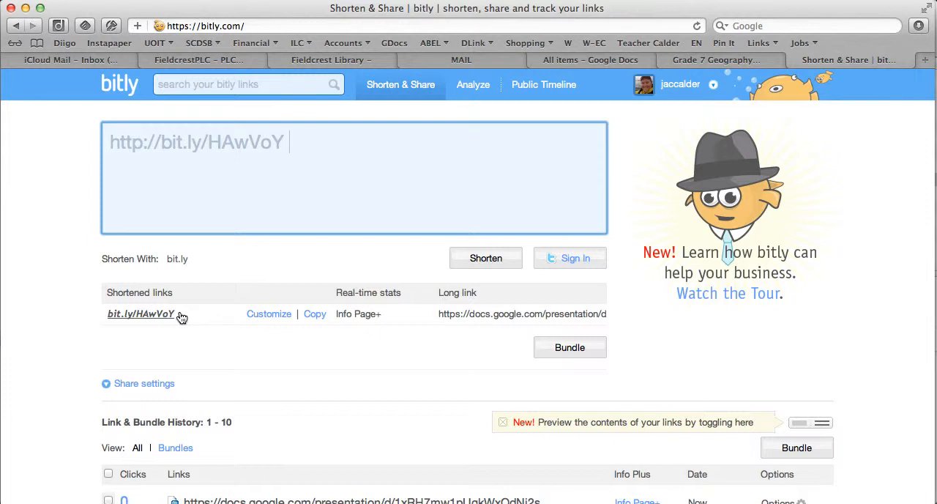
click(270, 314)
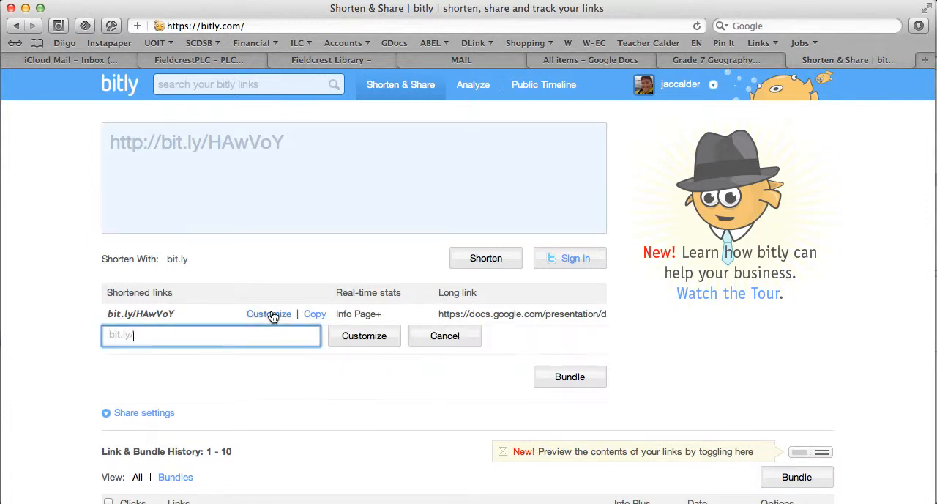
click(373, 342)
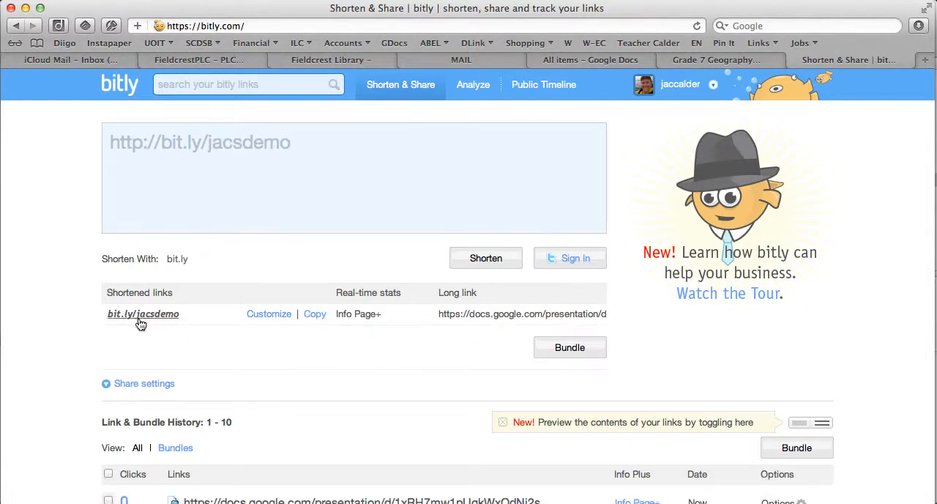
click(315, 315)
click(926, 59)
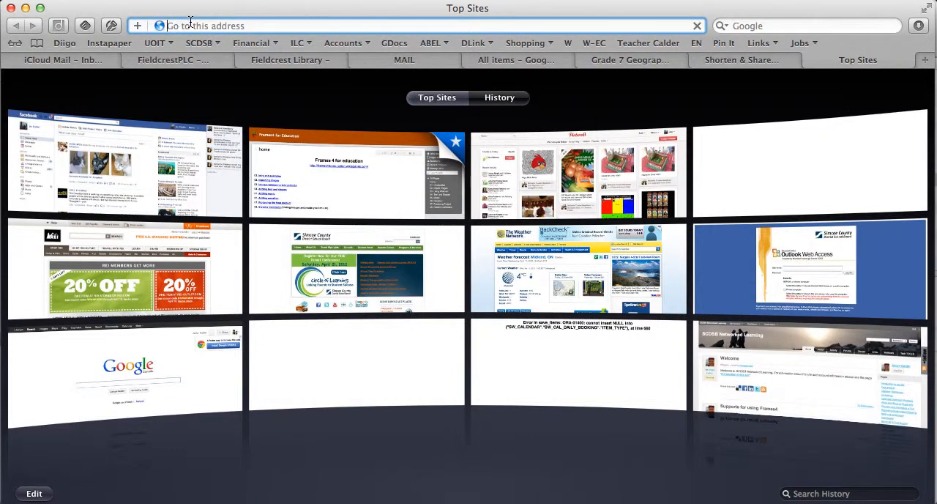
key(super+v)
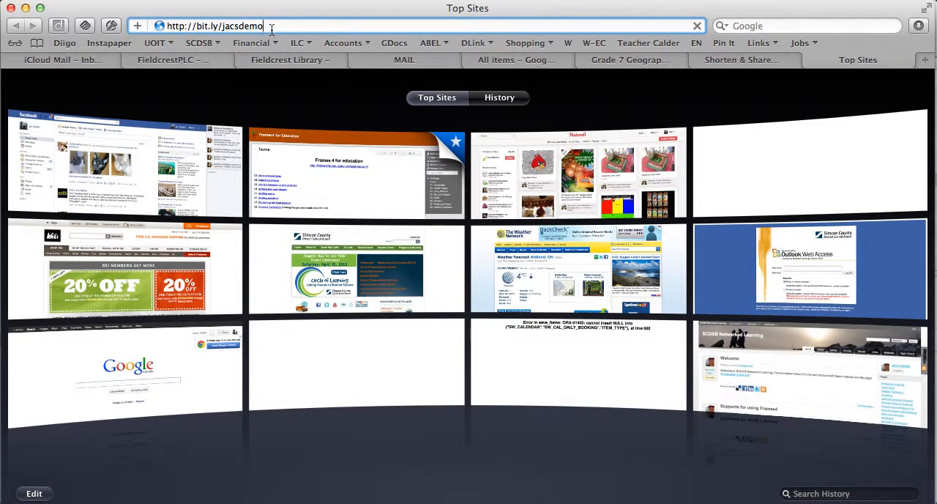
click(585, 62)
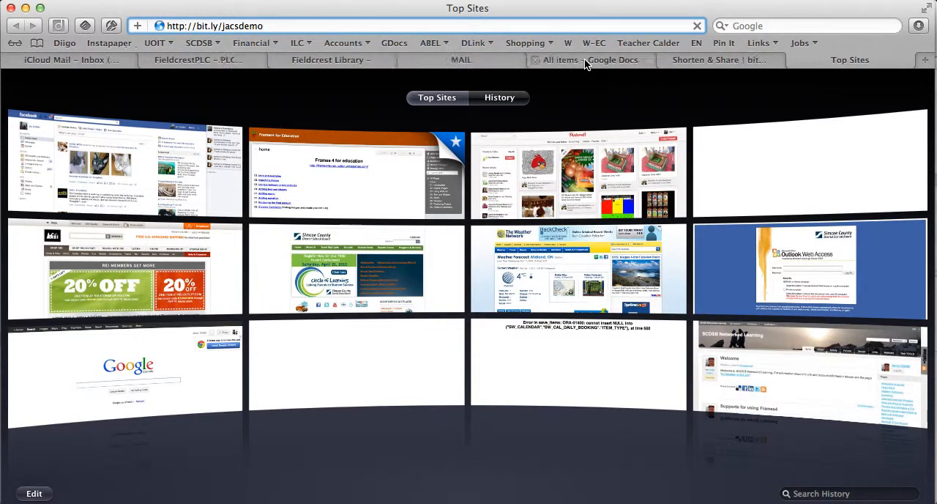
click(535, 60)
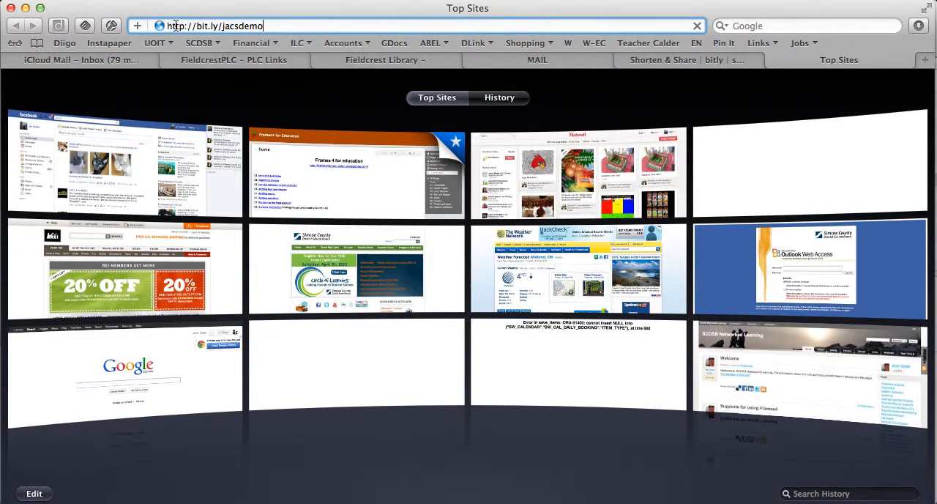
key(Return)
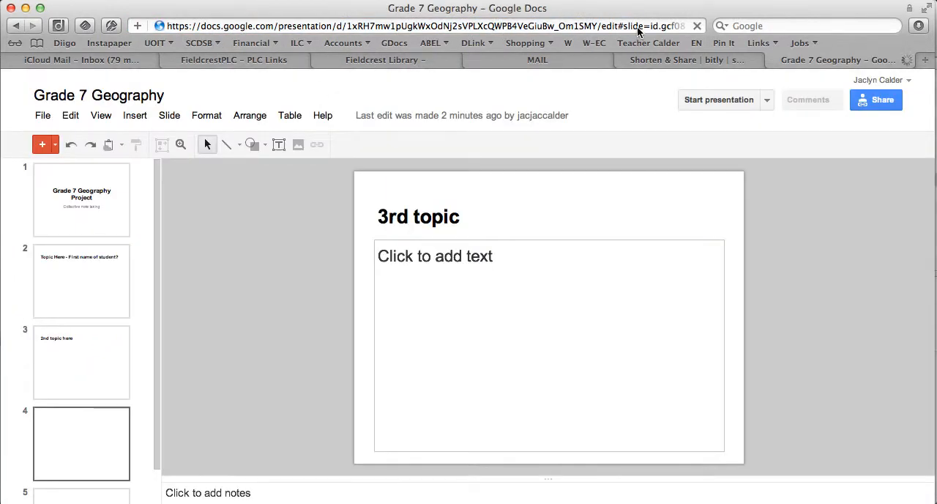
Look through slides 1 to 3 of the presentation opened from the short link
click(93, 230)
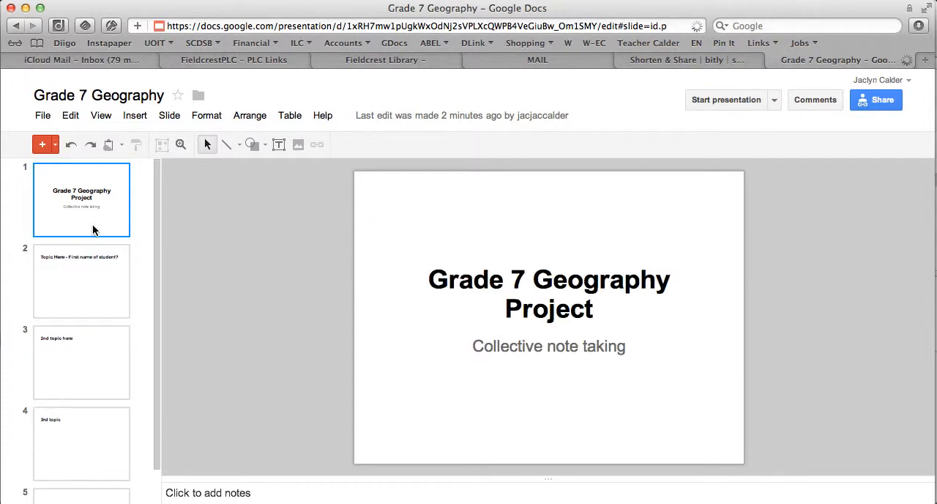
click(77, 296)
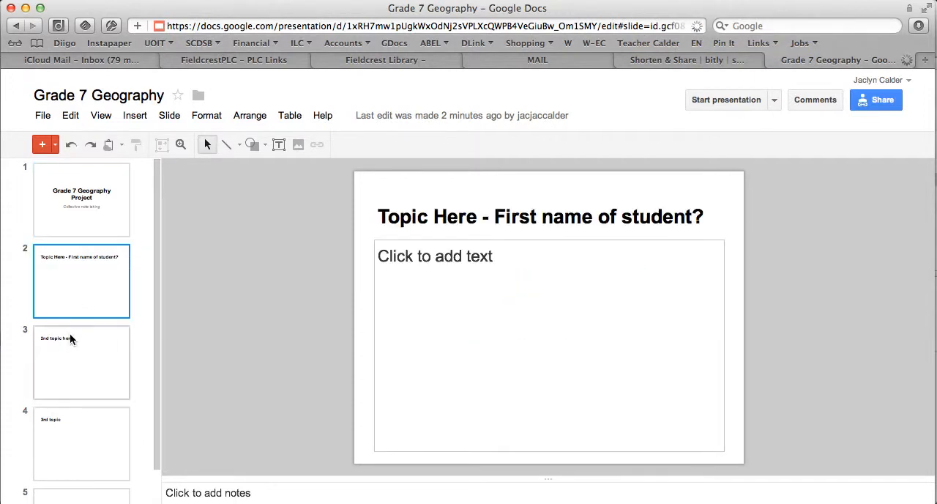
click(67, 354)
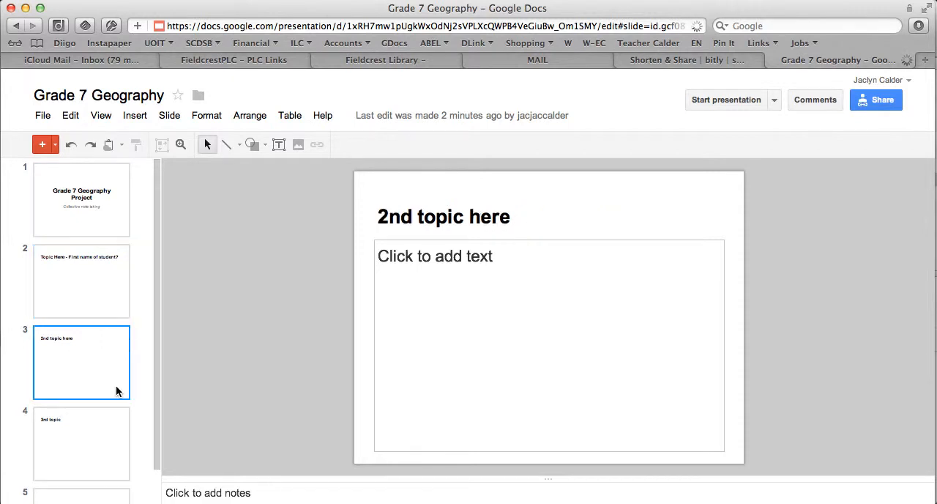
click(101, 283)
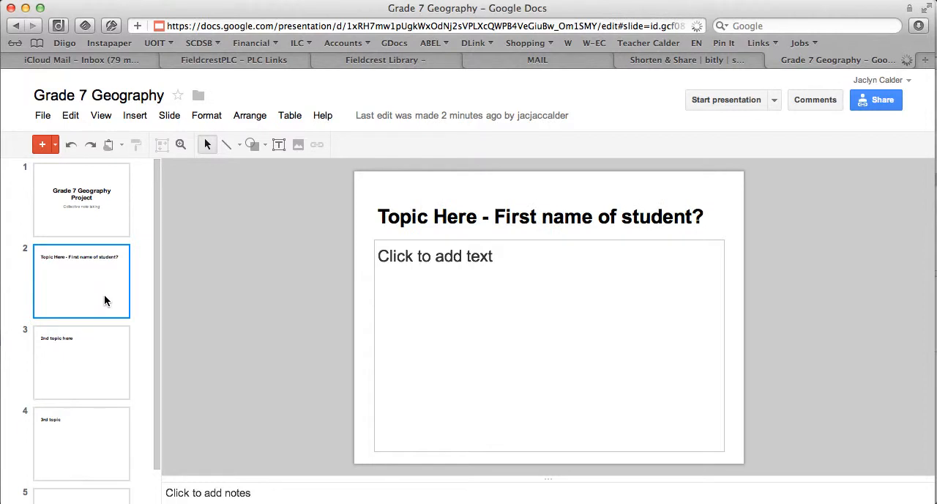